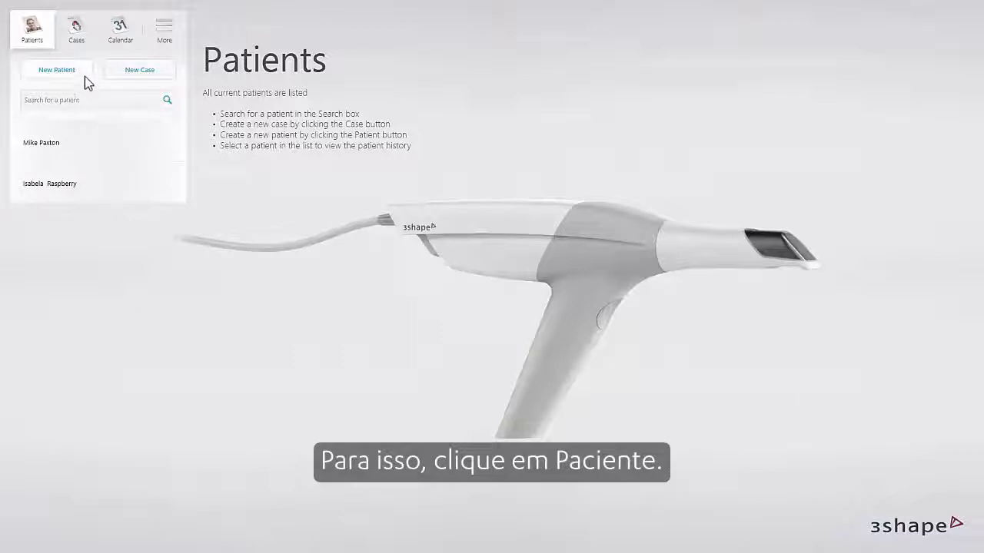
Add a new patient record with the patient's first name, last name and ID.
left_click(57, 70)
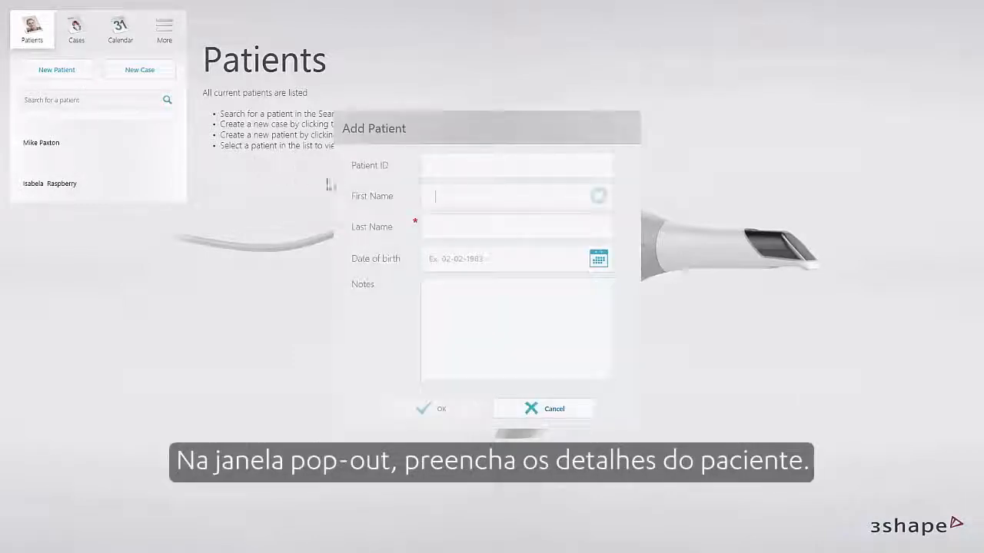
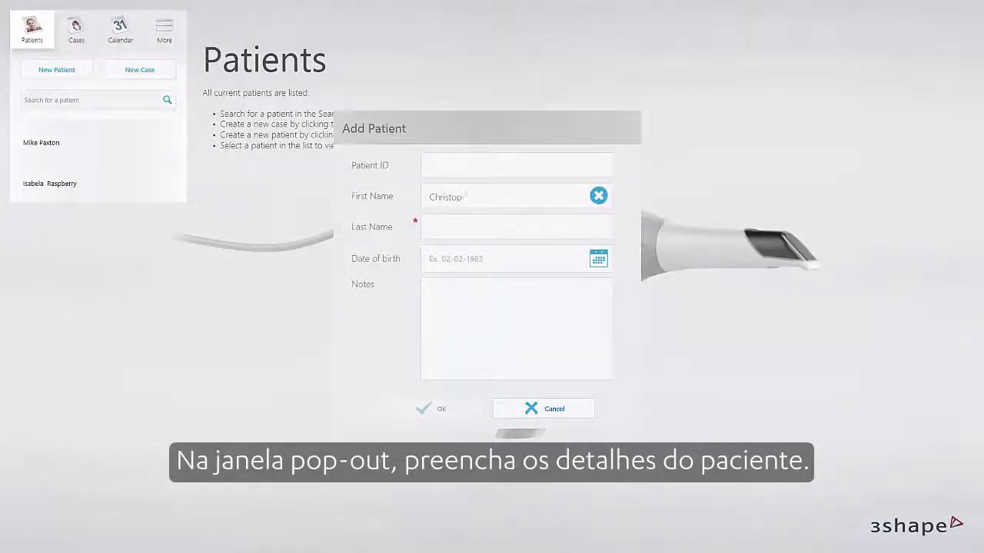
key("Tab")
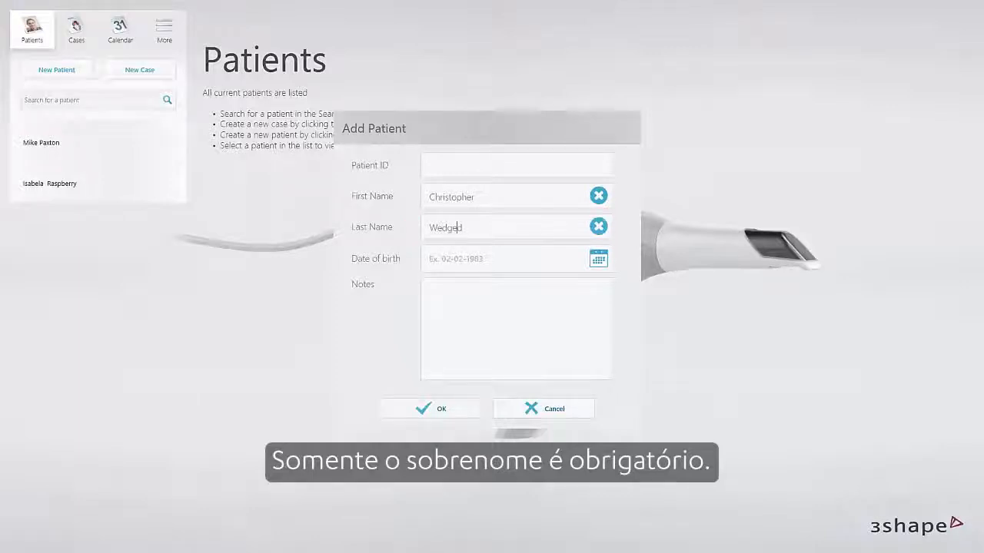
type("001")
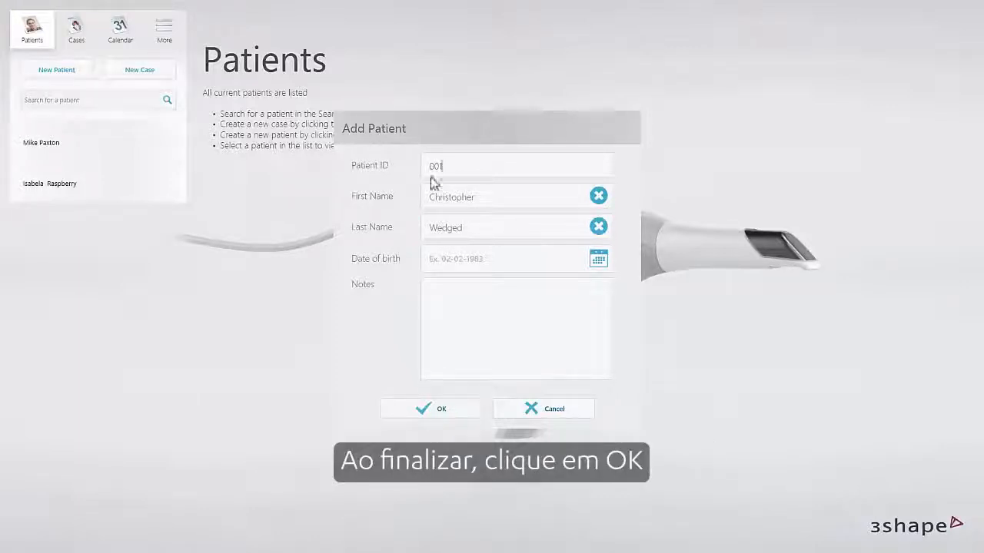
left_click(424, 408)
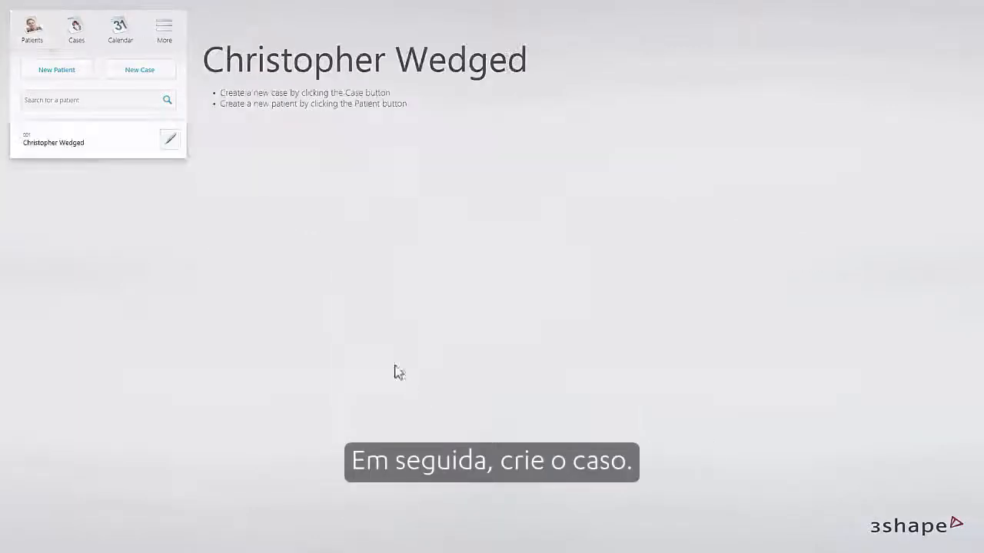
Create a new Digital impression case for this patient with In-house as its destination.
left_click(171, 72)
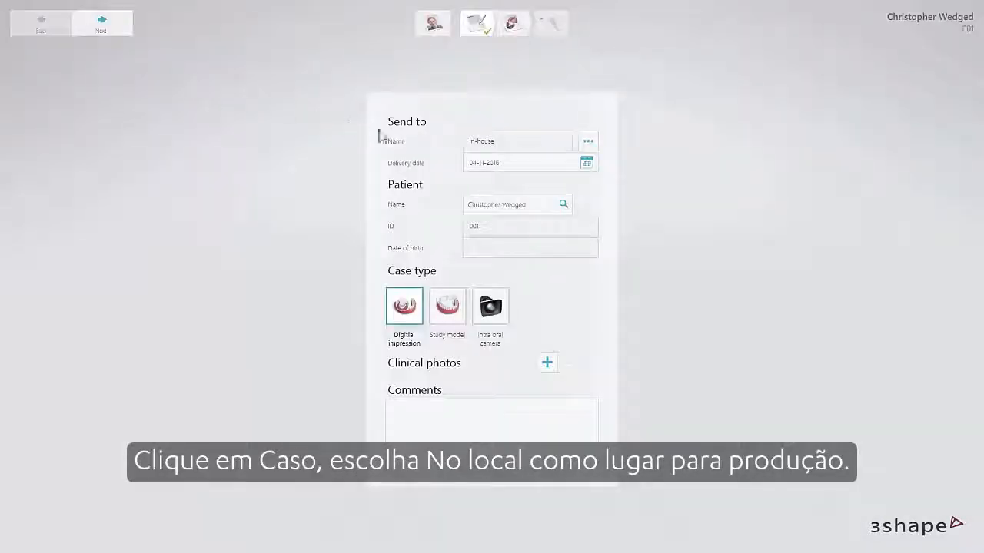
left_click(588, 143)
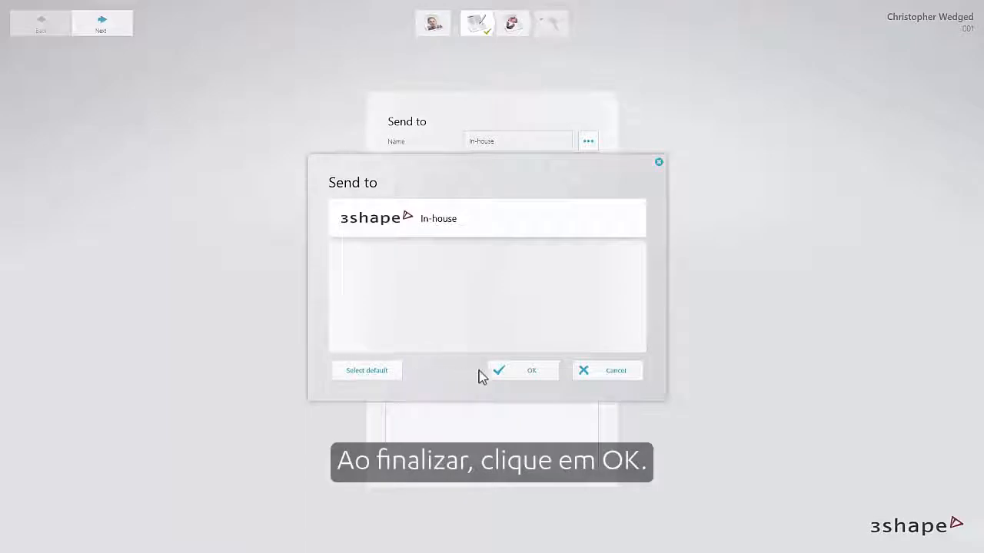
left_click(521, 375)
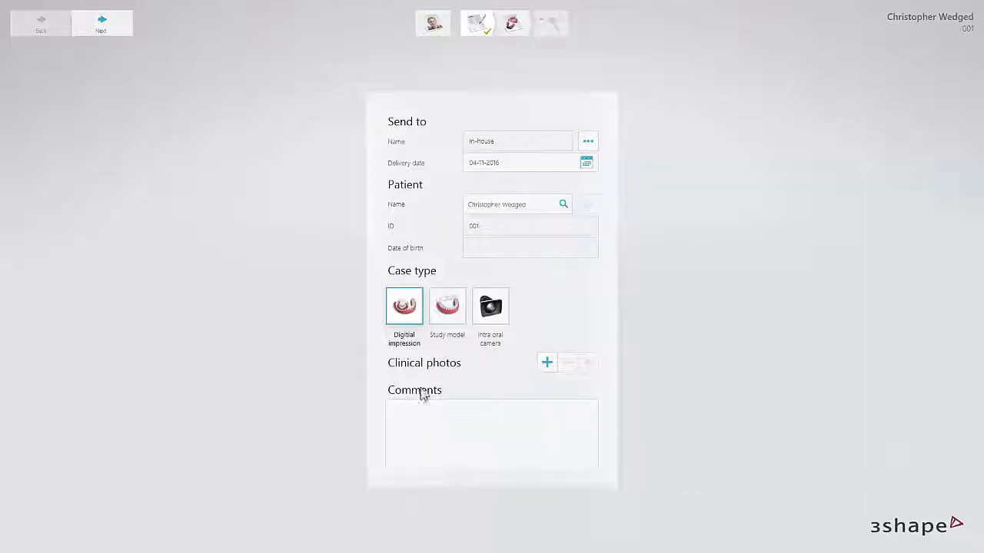
Order the upper-left molar as an anatomy crown in e.max CAD HT, shade A1.
left_click(127, 30)
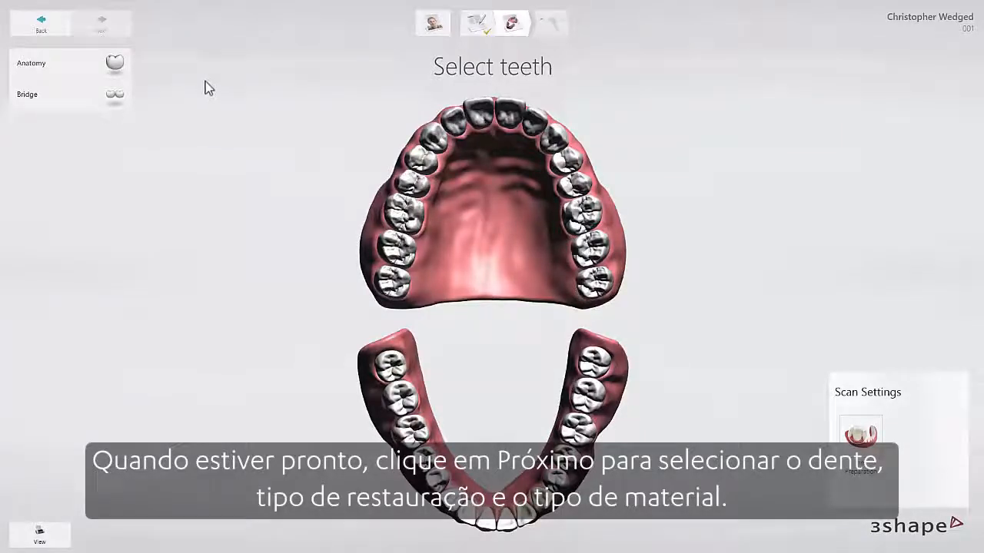
left_click(399, 209)
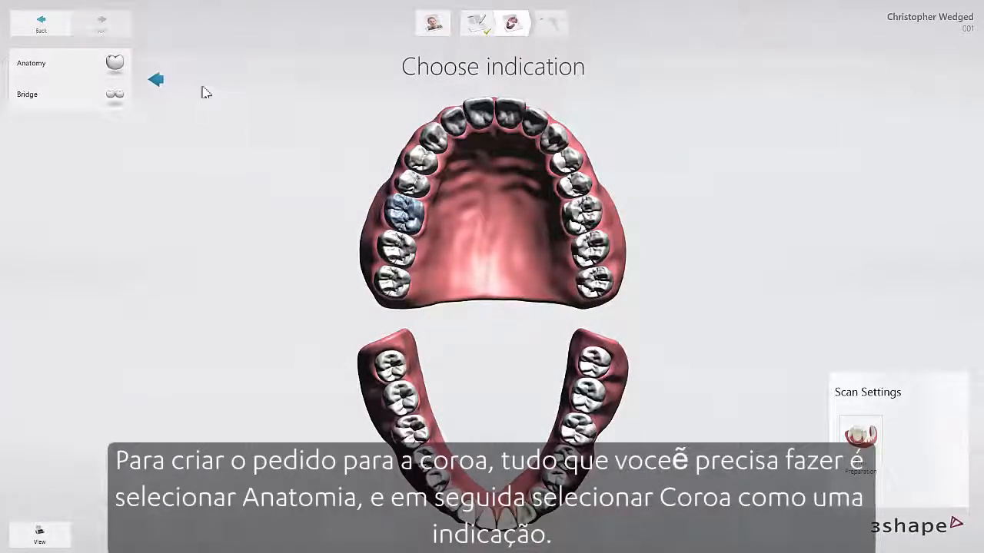
left_click(114, 66)
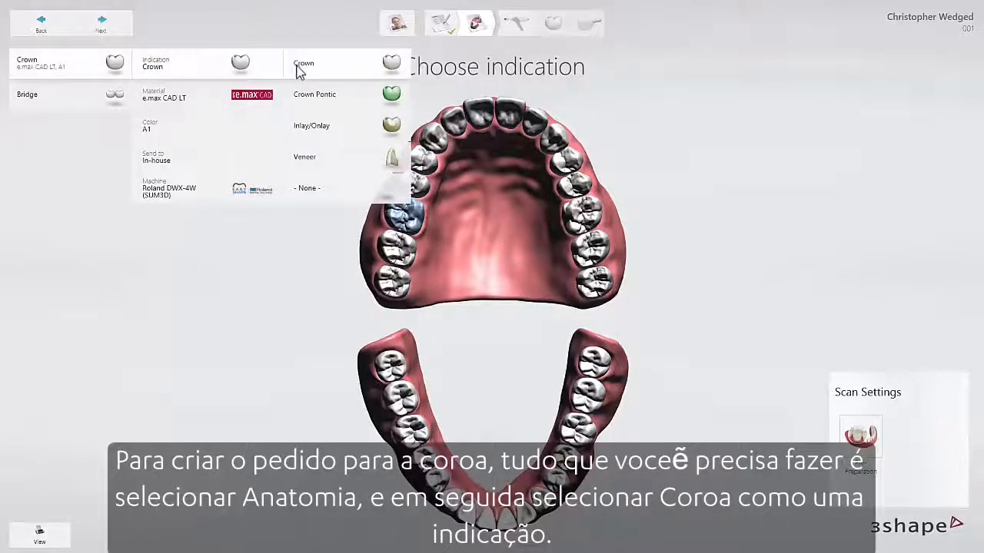
left_click(301, 66)
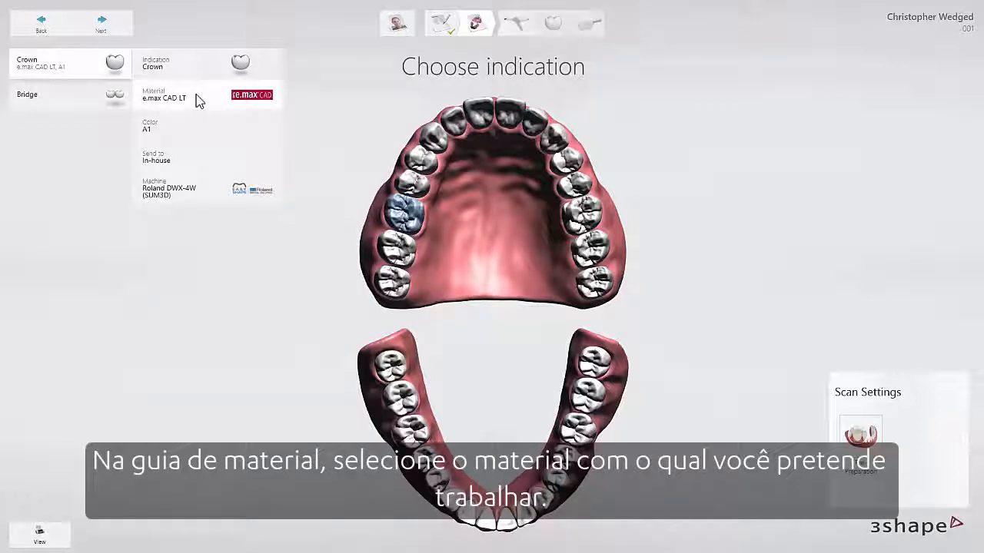
left_click(198, 100)
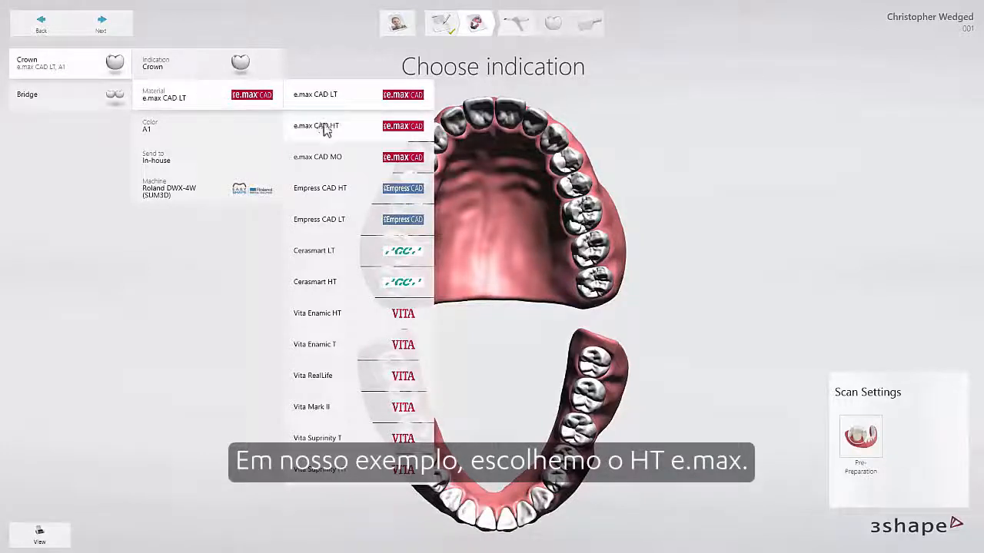
left_click(324, 128)
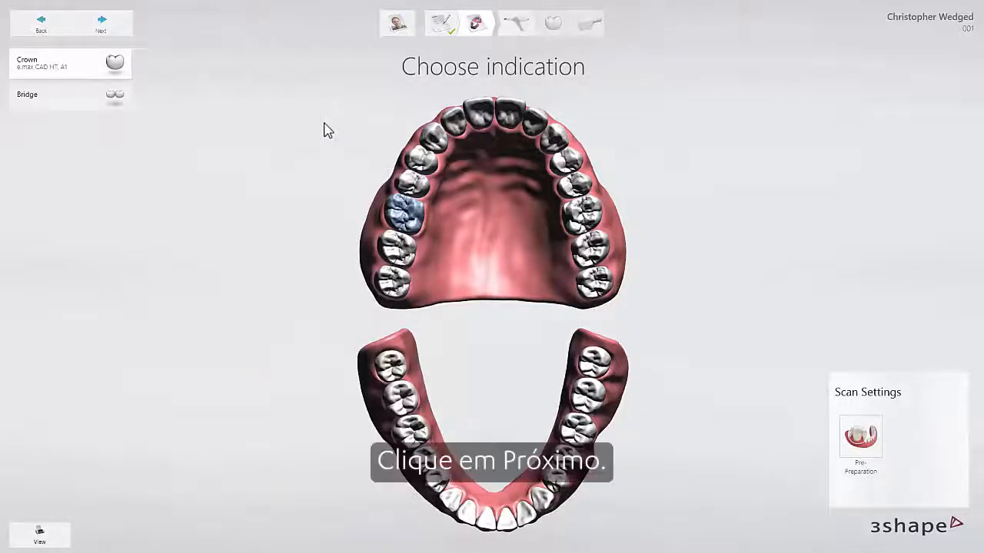
left_click(107, 34)
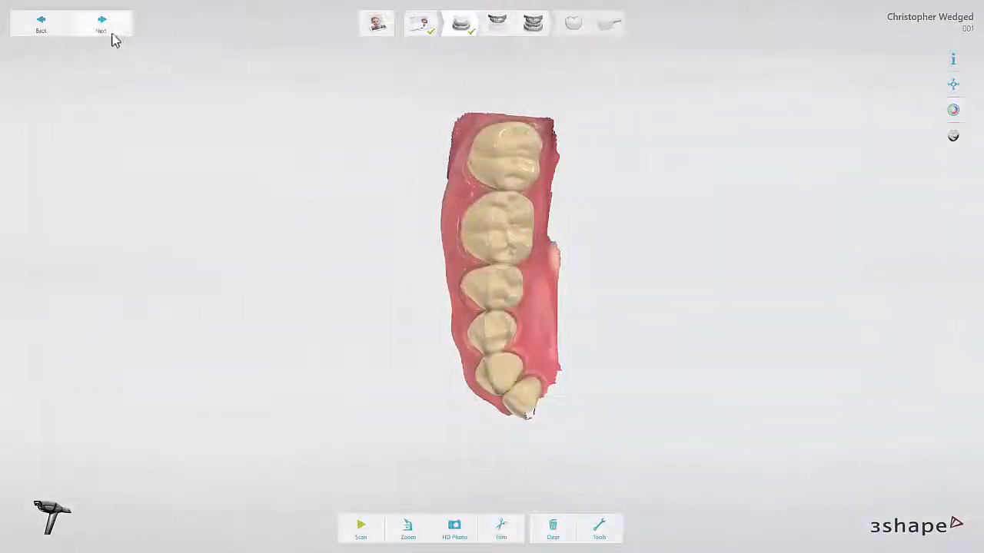
Scan the lower and upper jaws and mark tooth 3 as the preparation.
left_click(110, 34)
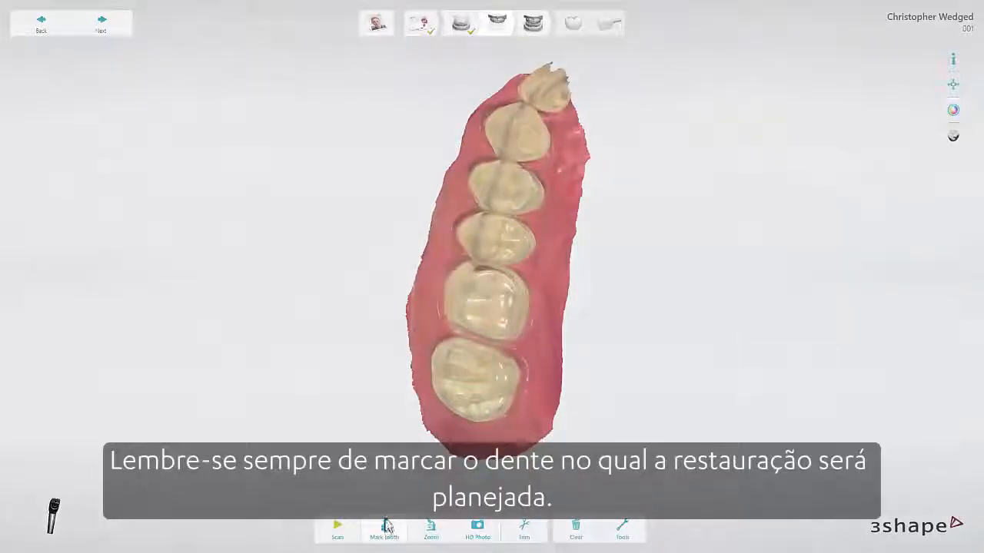
left_click(386, 527)
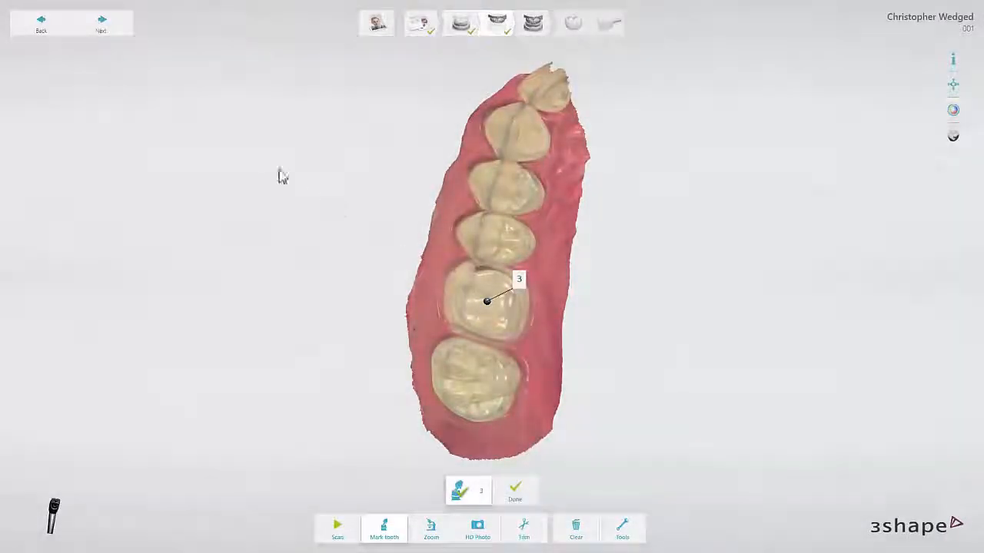
Capture the bite scan aligning both jaws, then process the case for margin design.
left_click(107, 31)
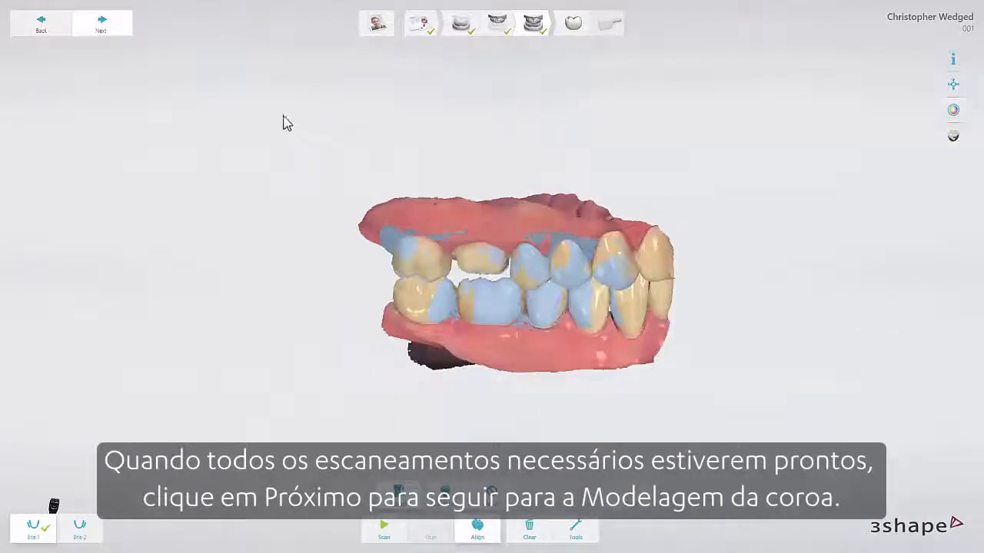
left_click(107, 32)
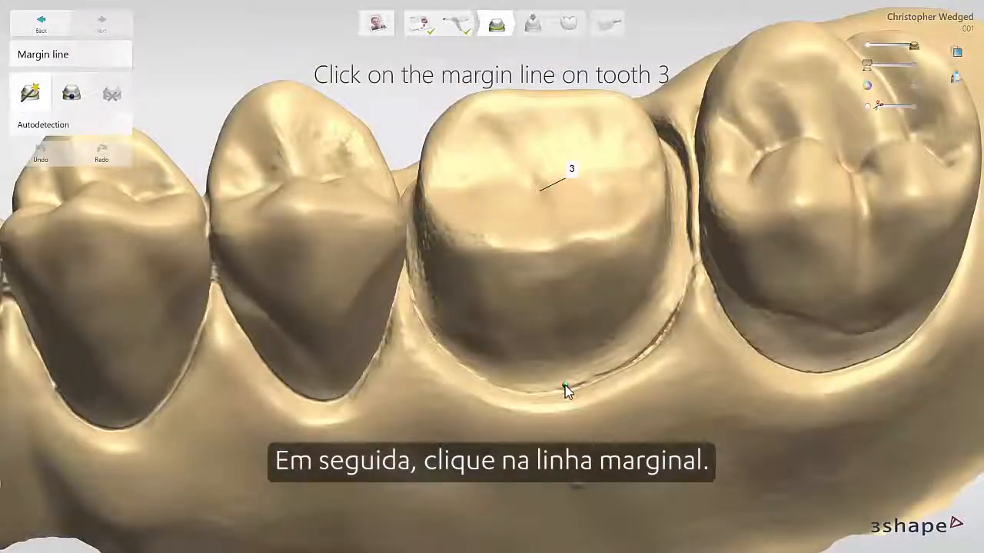
Trace tooth 3's margin line by auto-detection and manual points, then clear it to redo.
left_click(565, 385)
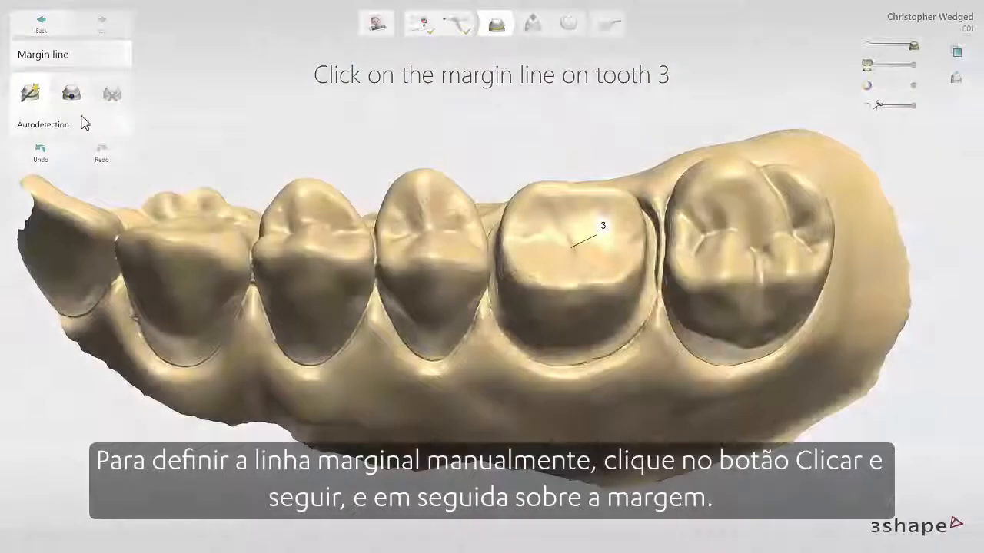
left_click(74, 104)
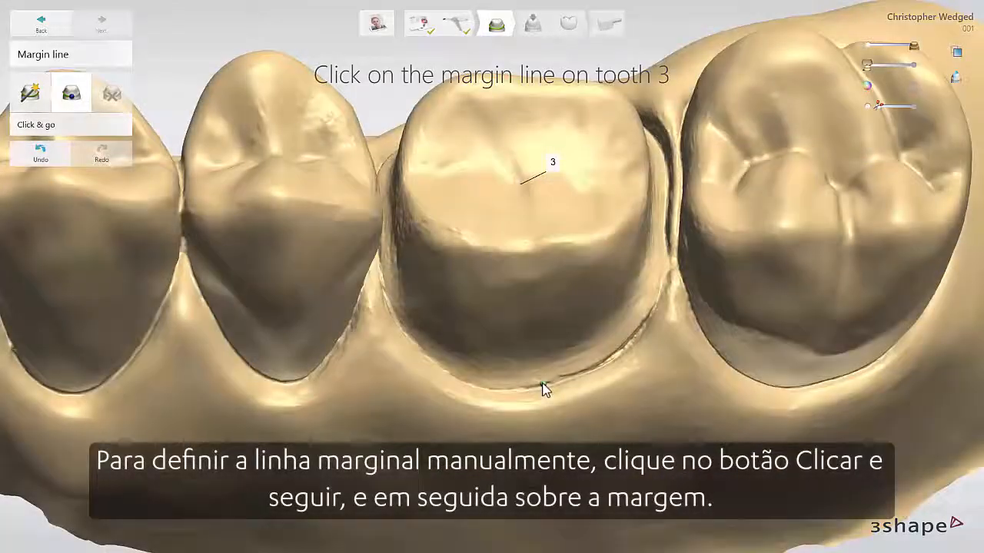
left_click(544, 382)
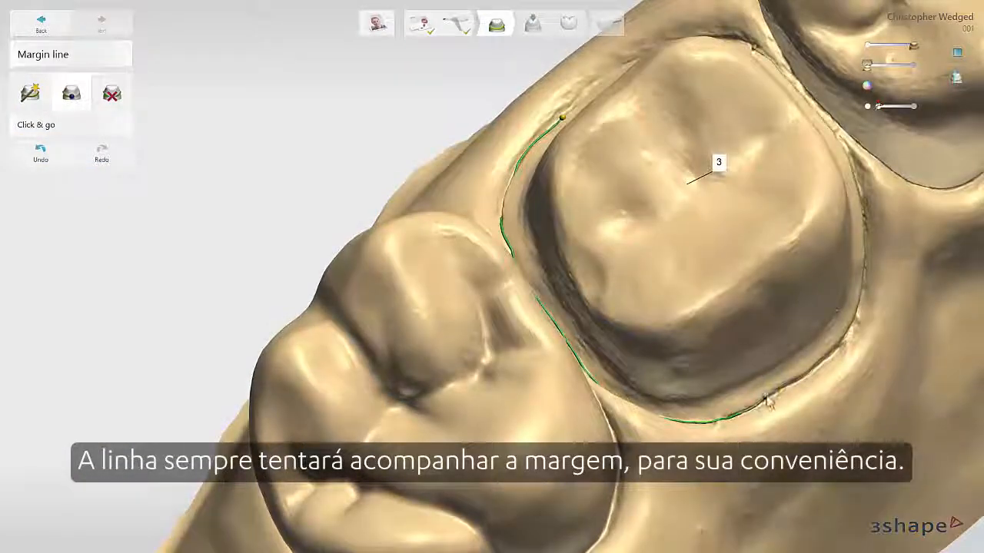
left_click(591, 97)
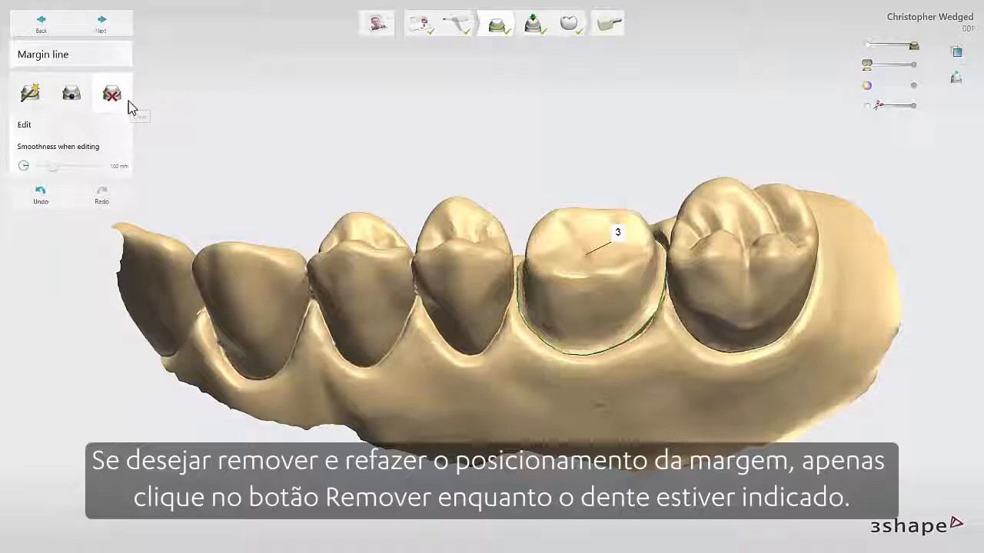
left_click(128, 101)
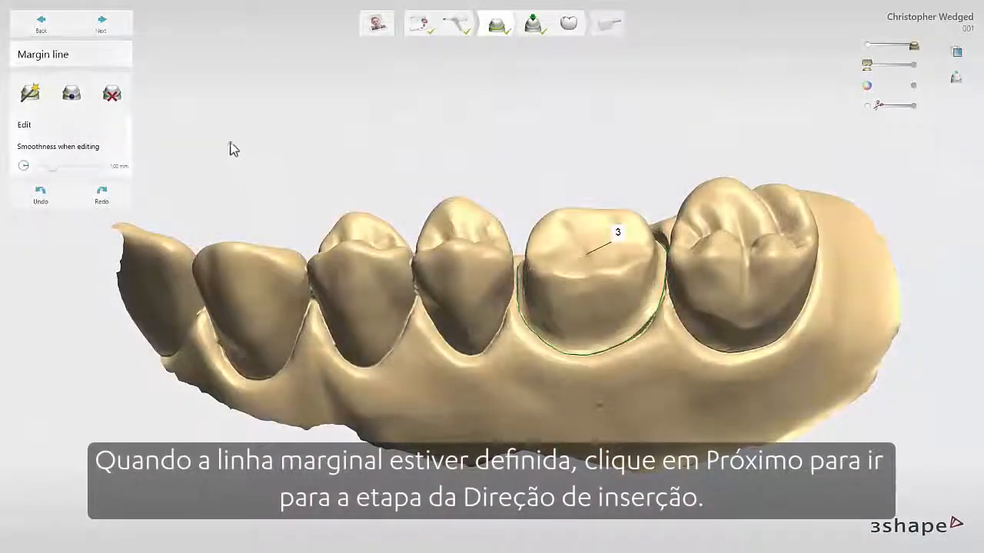
left_click(115, 34)
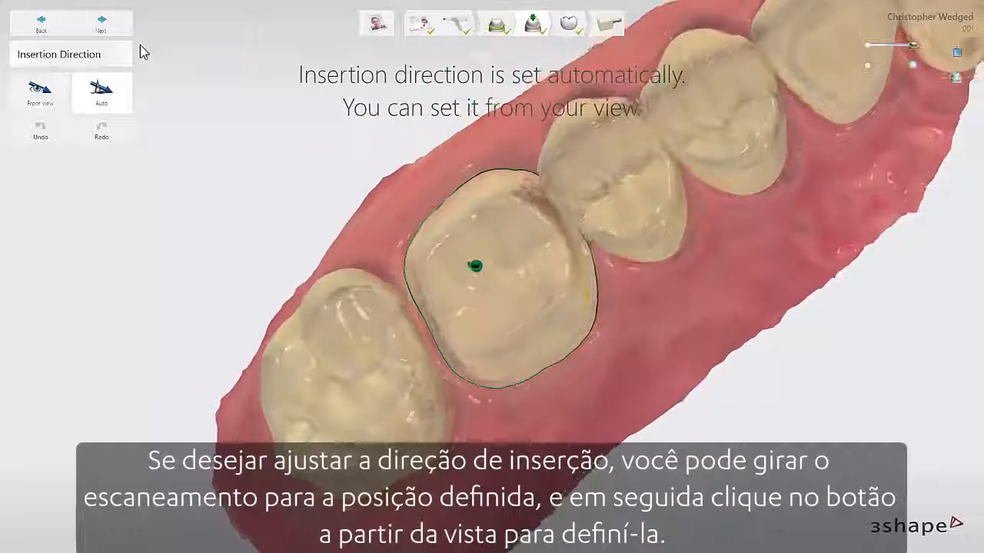
Recalculate tooth 3's insertion direction from the current view, then automatically to an ideal axis.
left_click(44, 93)
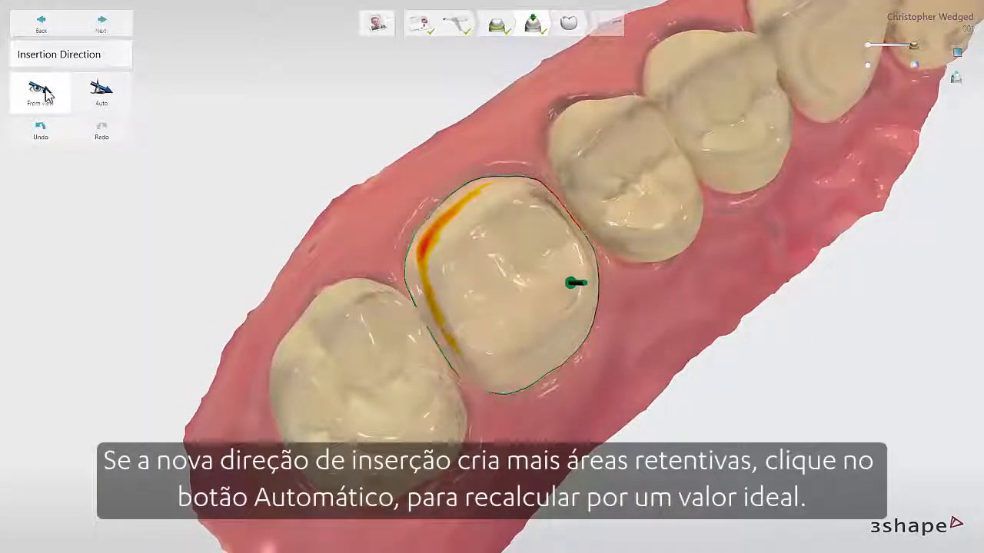
left_click(103, 99)
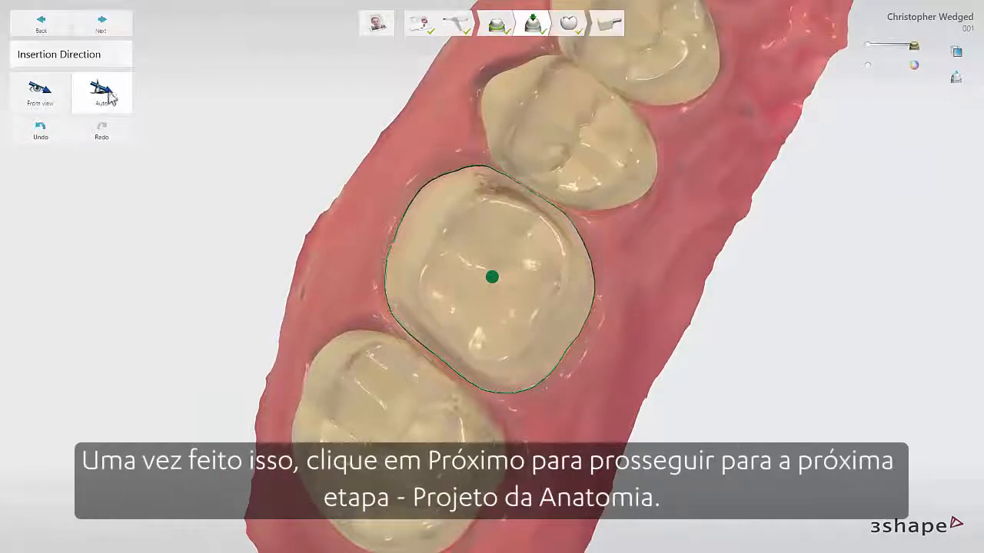
left_click(102, 26)
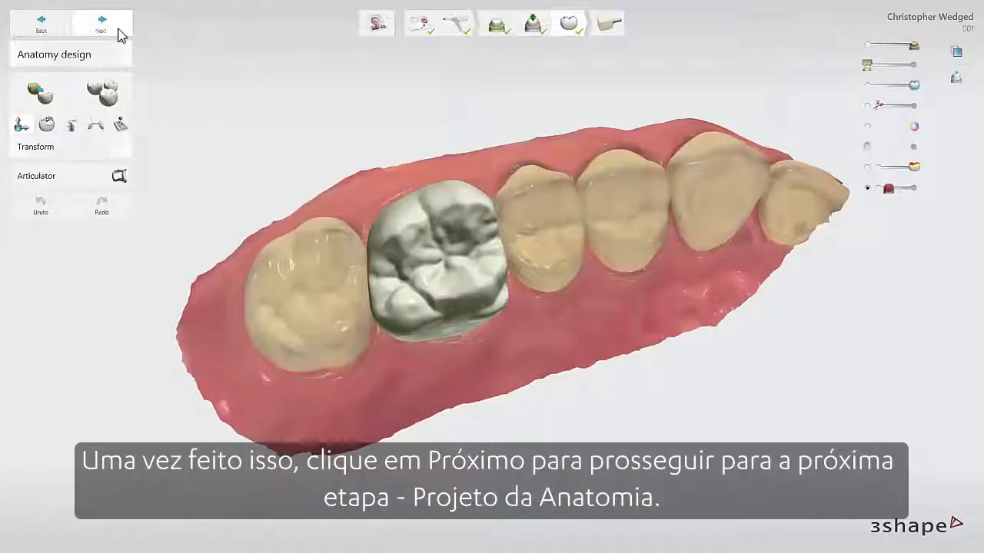
Shape tooth 3's crown from the Allure DS2 RealView smile library.
left_click(116, 100)
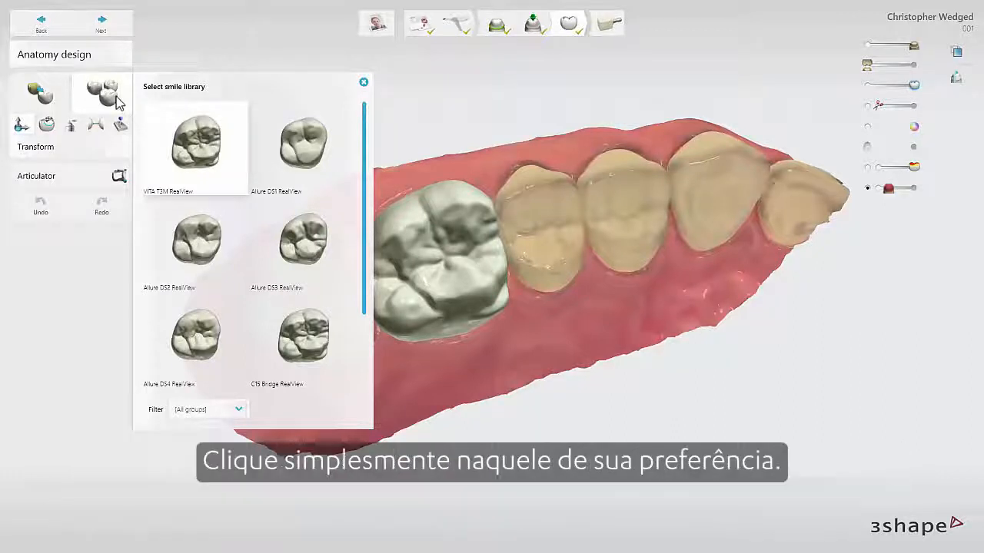
left_click(190, 232)
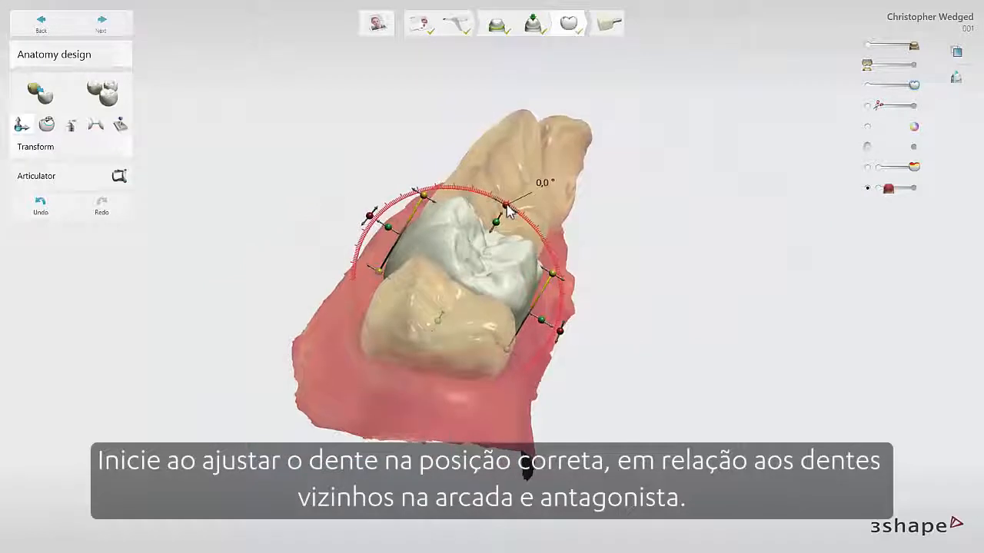
Rotate and shift tooth 3's crown, then bulge its buccal surface with a 2.50 mm morph radius.
mouse_move(507, 213)
left_mouse_down()
mouse_move(512, 223)
mouse_move(483, 215)
mouse_move(490, 220)
left_mouse_up()
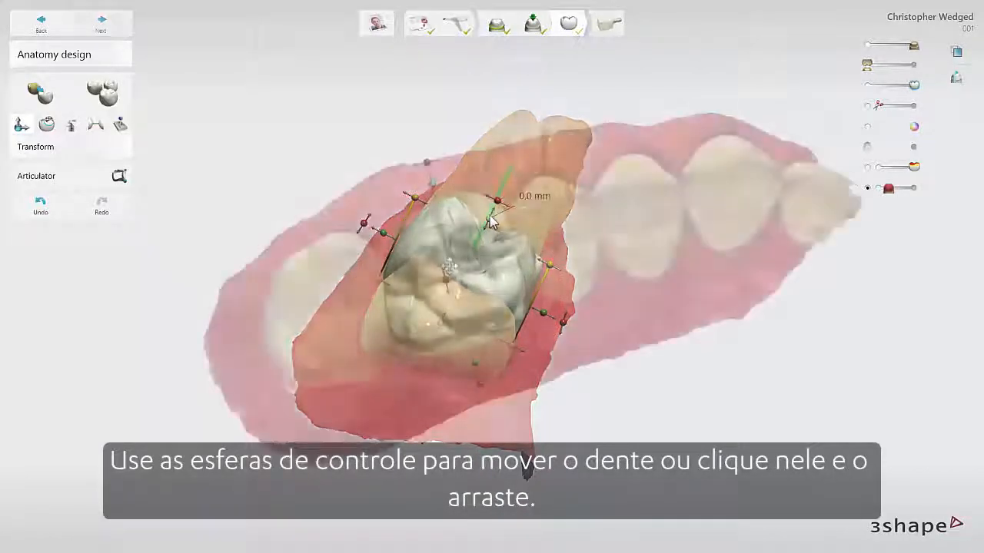
left_click_drag(445, 264, 450, 268)
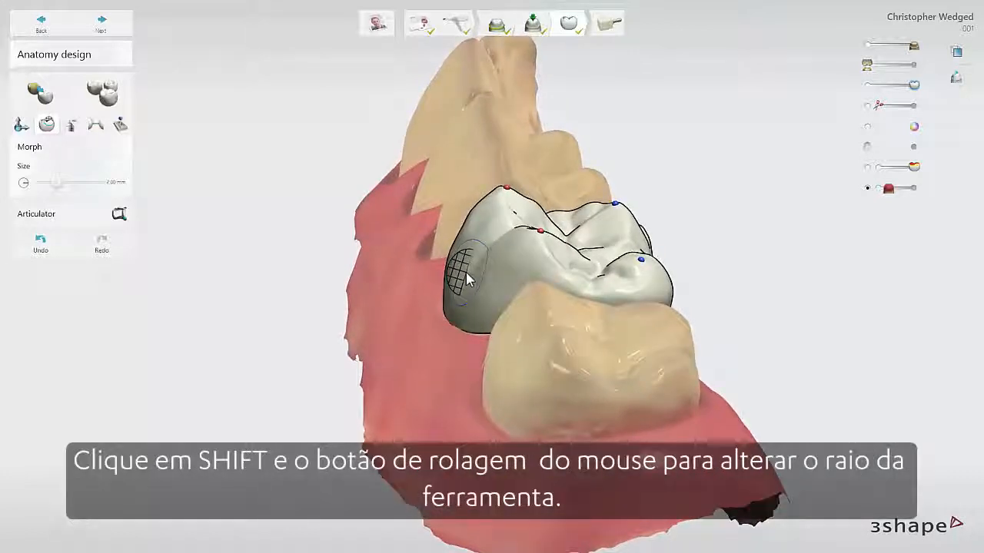
scroll(466, 279, "up", 3, "shift")
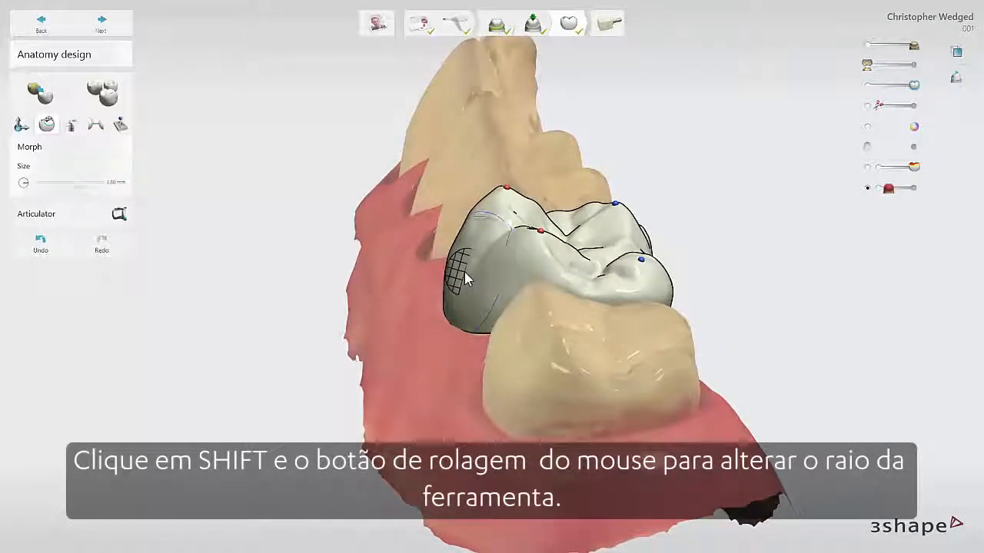
scroll(467, 280, "down", 2, "shift")
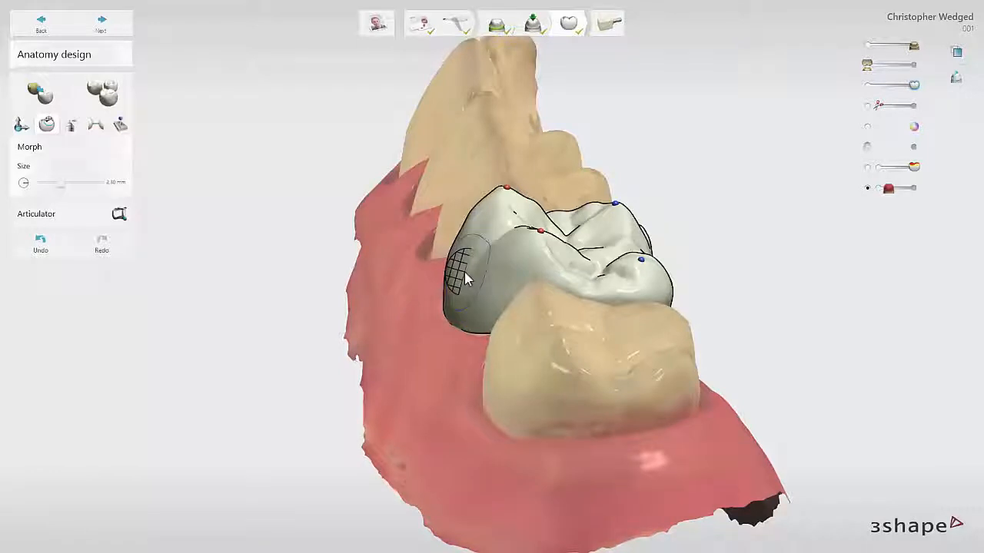
mouse_move(465, 279)
left_mouse_down()
mouse_move(478, 277)
mouse_move(472, 288)
left_mouse_up()
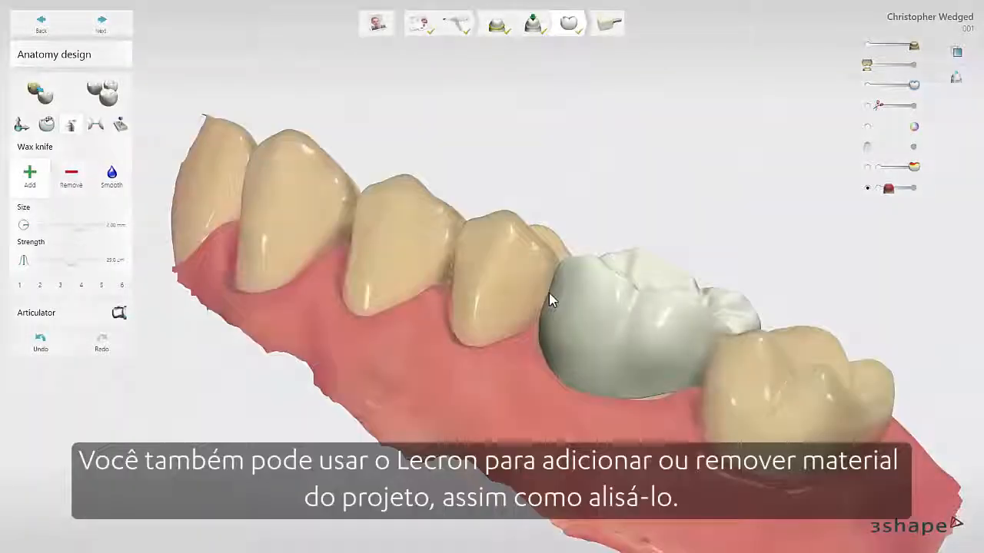
Add wax along the crown's mesial side, then switch to smoothing and resize the brush.
mouse_move(551, 295)
left_mouse_down()
mouse_move(552, 287)
mouse_move(545, 315)
mouse_move(564, 272)
mouse_move(547, 321)
mouse_move(586, 354)
left_mouse_up()
key("shift")
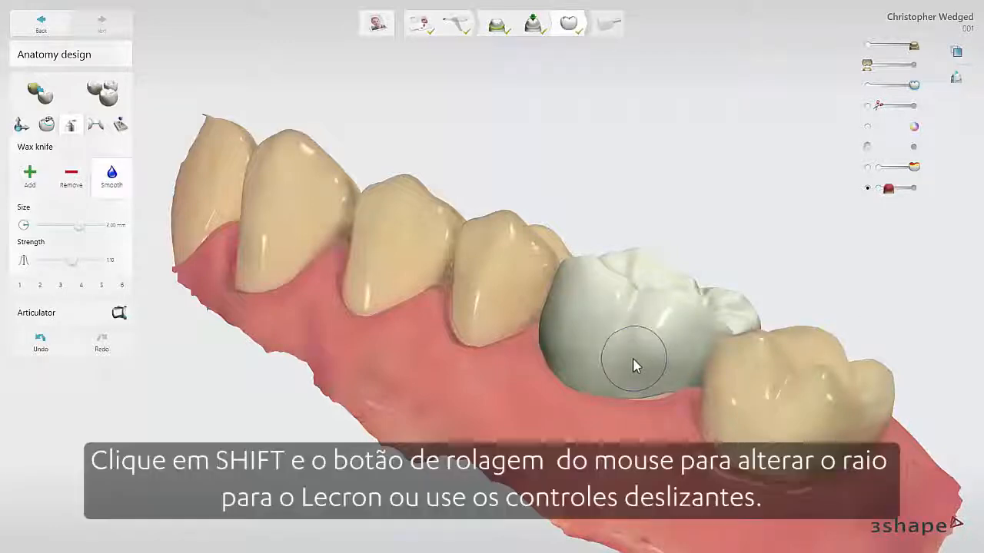
scroll(632, 367, "up", 3, "shift")
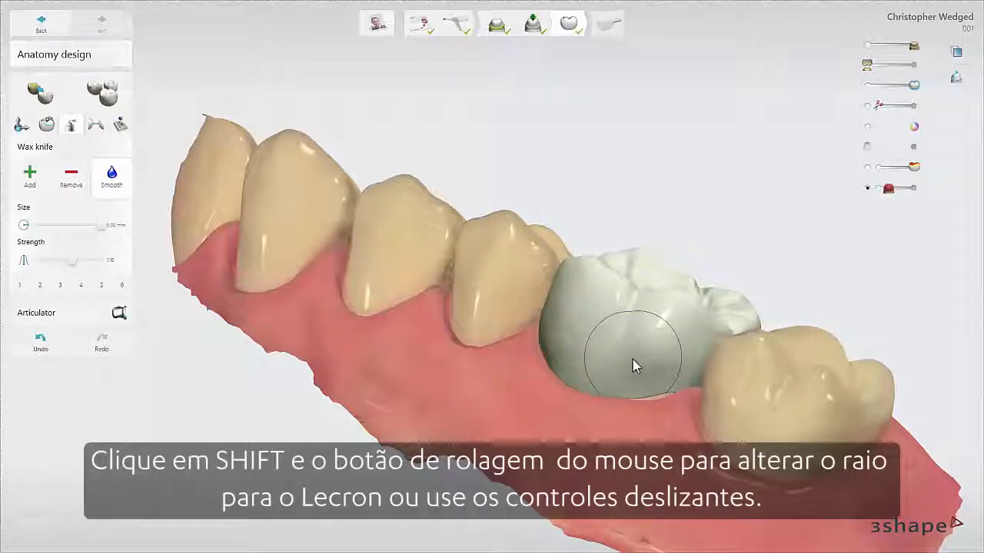
scroll(633, 360, "down", 3, "shift")
scroll(632, 359, "up", 3, "shift")
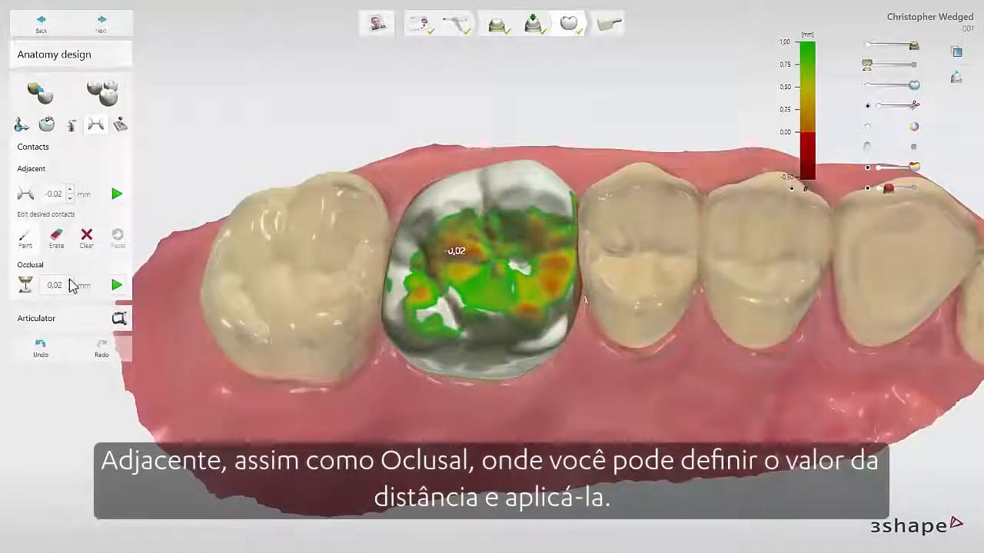
Set the occlusal contact distance to -0,02 mm and enforce a 1 mm minimum crown thickness.
left_click(70, 290)
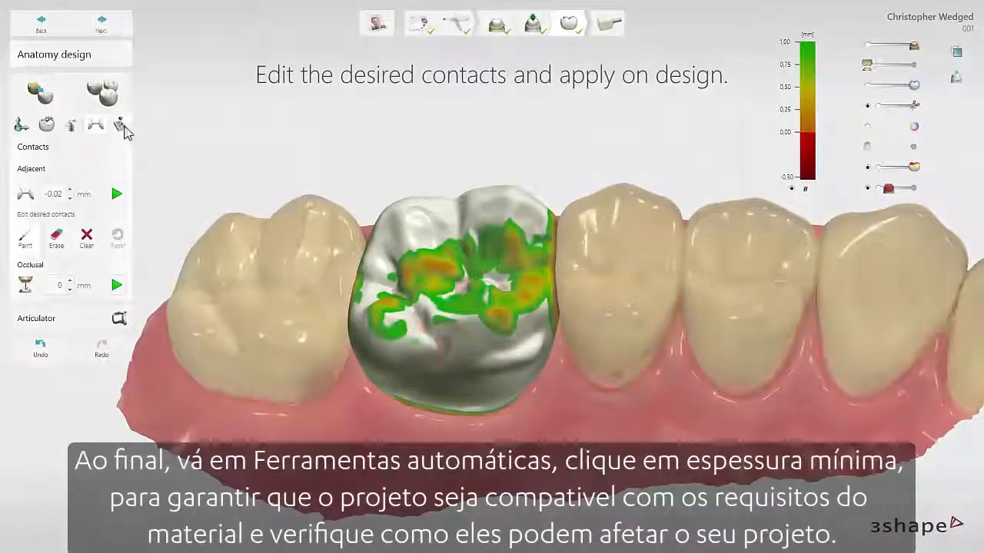
left_click(121, 126)
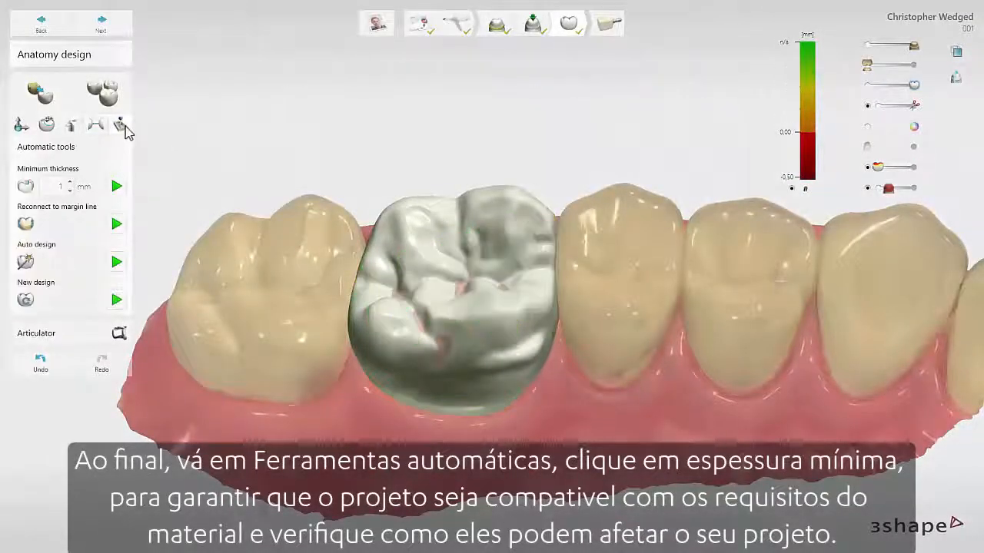
left_click(119, 189)
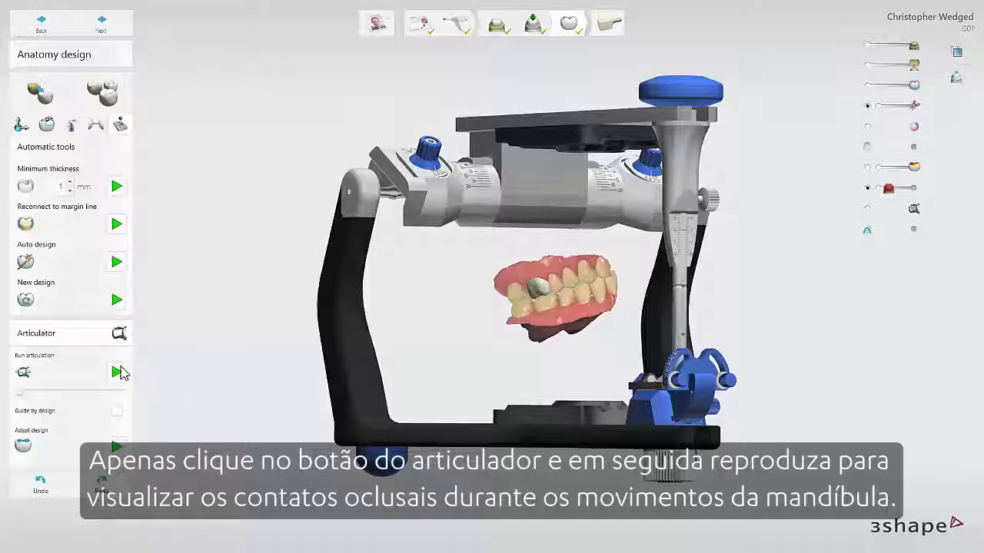
Run the articulation, adapt the crown to it, and produce it in an e.max CAD HT A3 C14 block.
left_click(117, 372)
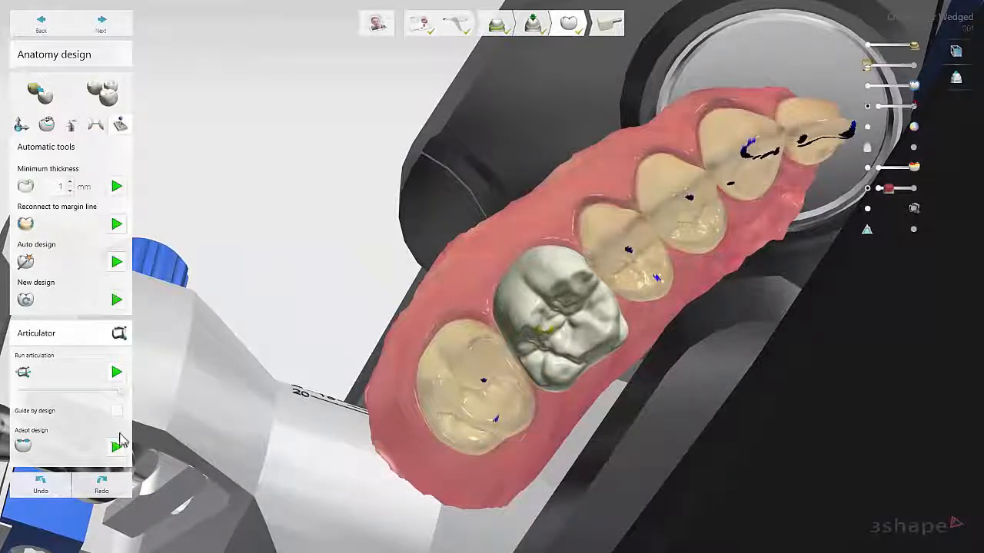
left_click(116, 447)
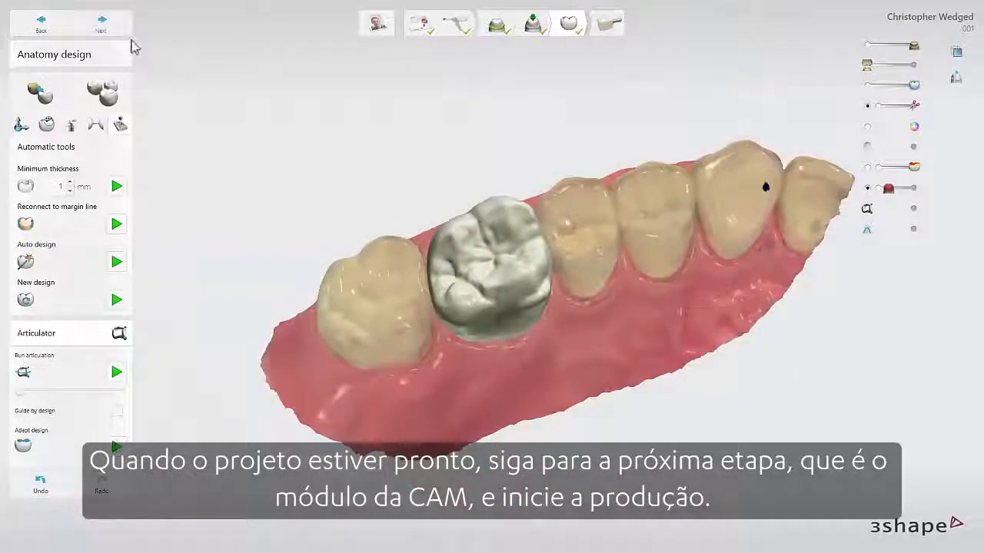
left_click(123, 34)
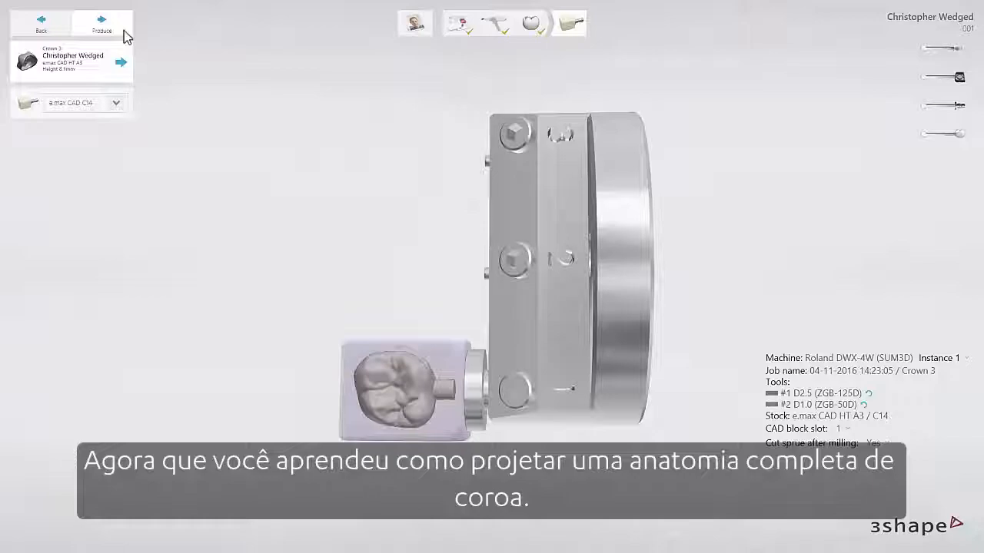
left_click(124, 31)
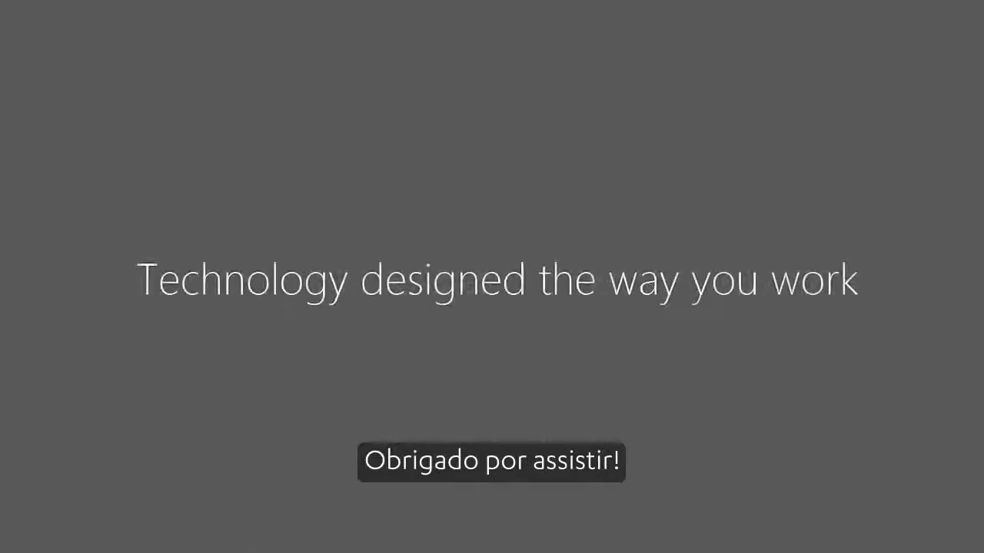